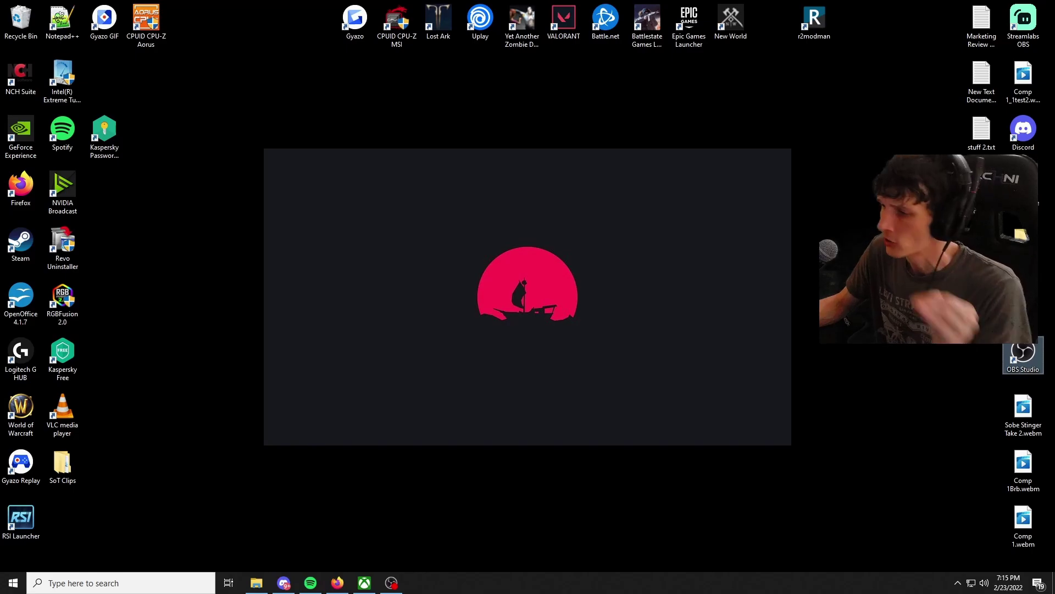
Open the Windows sound settings and review the selected output and input devices
{"action": "right_click", "coordinate": [984, 584]}
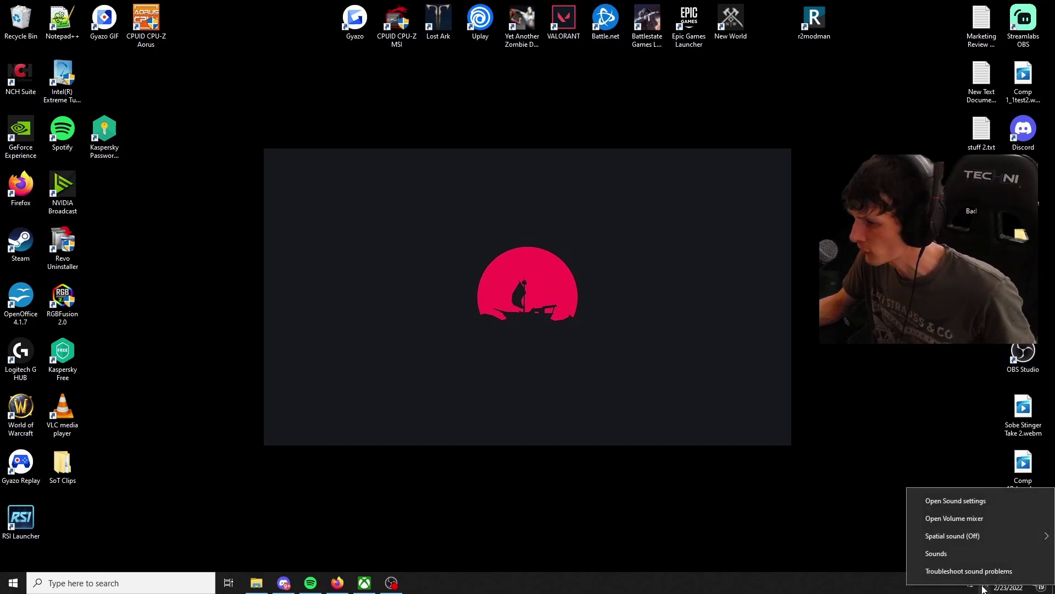
{"action": "left_click", "coordinate": [969, 505]}
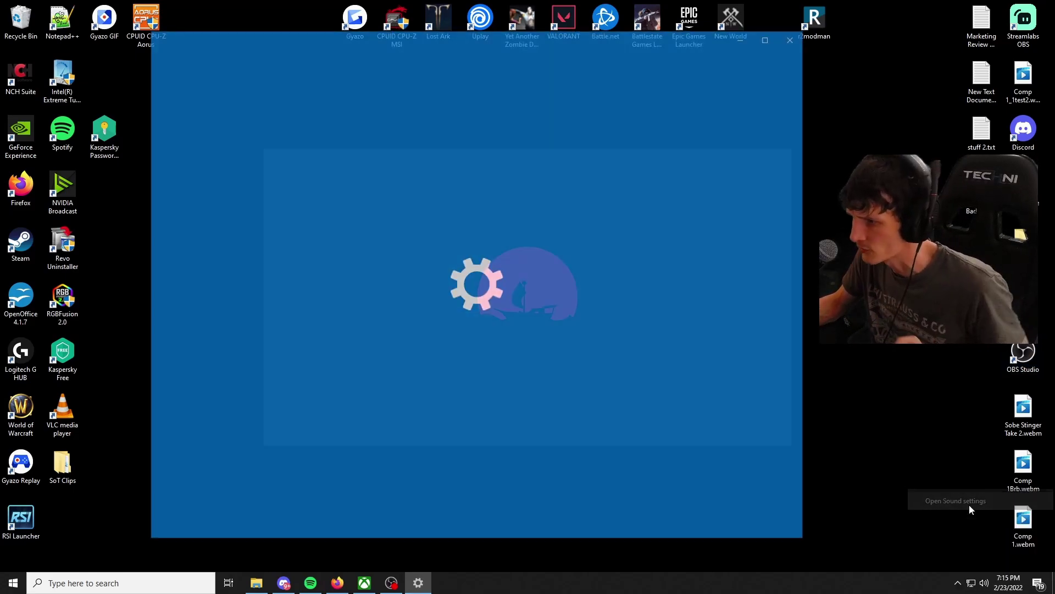
{"action": "scroll", "coordinate": [592, 409], "scroll_direction": "down", "scroll_amount": 2}
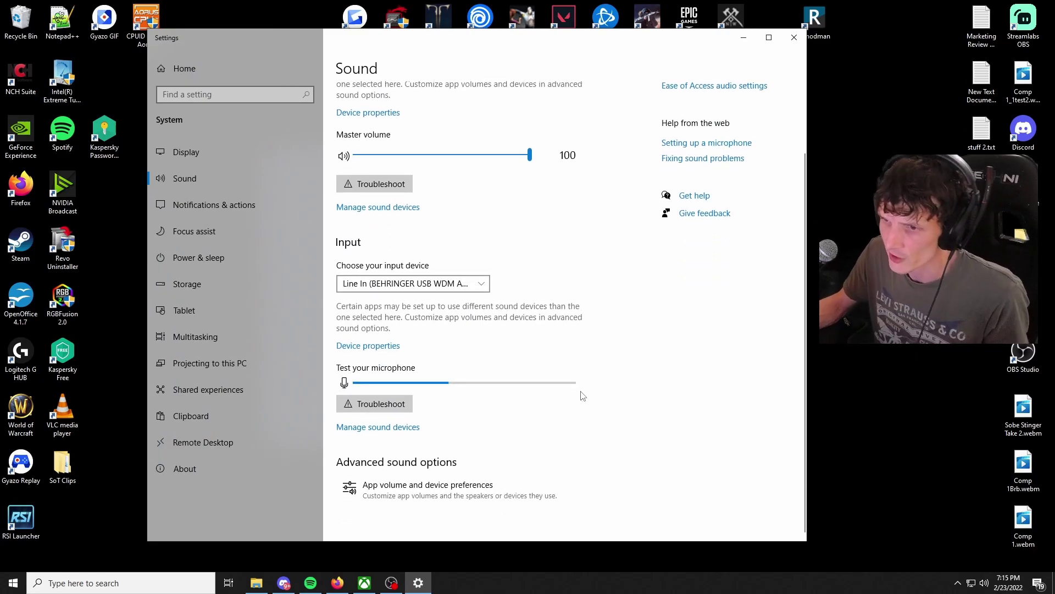
{"action": "scroll", "coordinate": [587, 406], "scroll_direction": "up", "scroll_amount": 2}
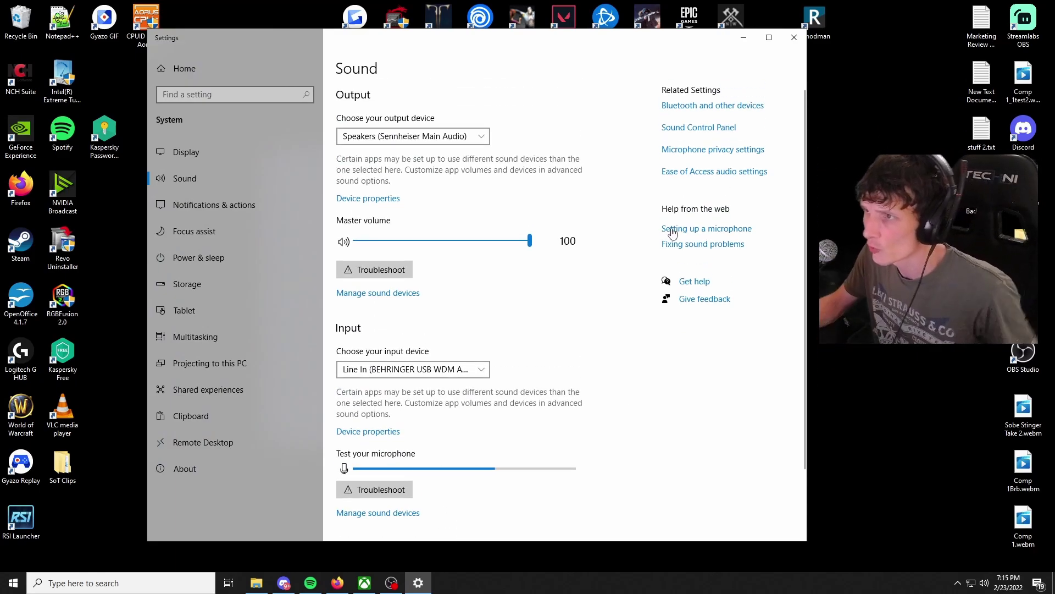
Open the classic Sound Control Panel, look through its playback devices, and switch to the recording devices
{"action": "left_click", "coordinate": [694, 130]}
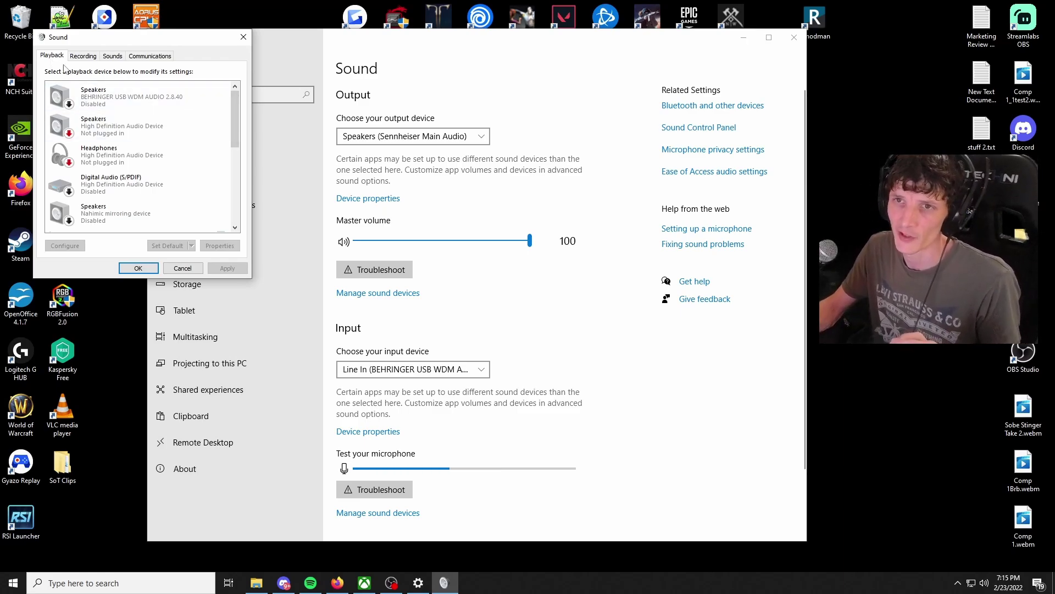
{"action": "scroll", "coordinate": [121, 110], "scroll_direction": "down", "scroll_amount": 2}
{"action": "scroll", "coordinate": [122, 113], "scroll_direction": "down", "scroll_amount": 5}
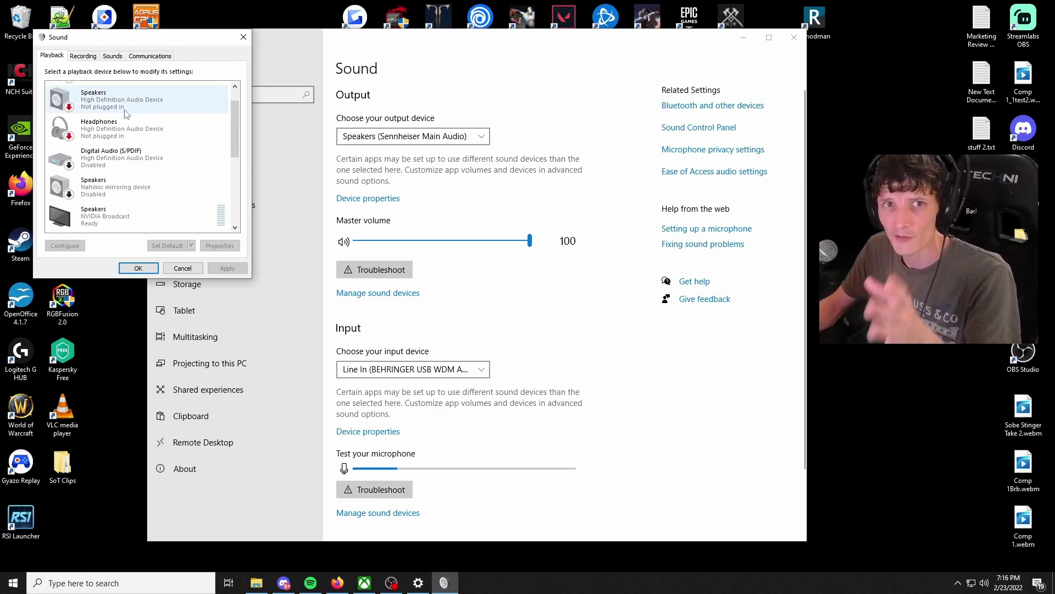
{"action": "scroll", "coordinate": [145, 120], "scroll_direction": "down", "scroll_amount": 6}
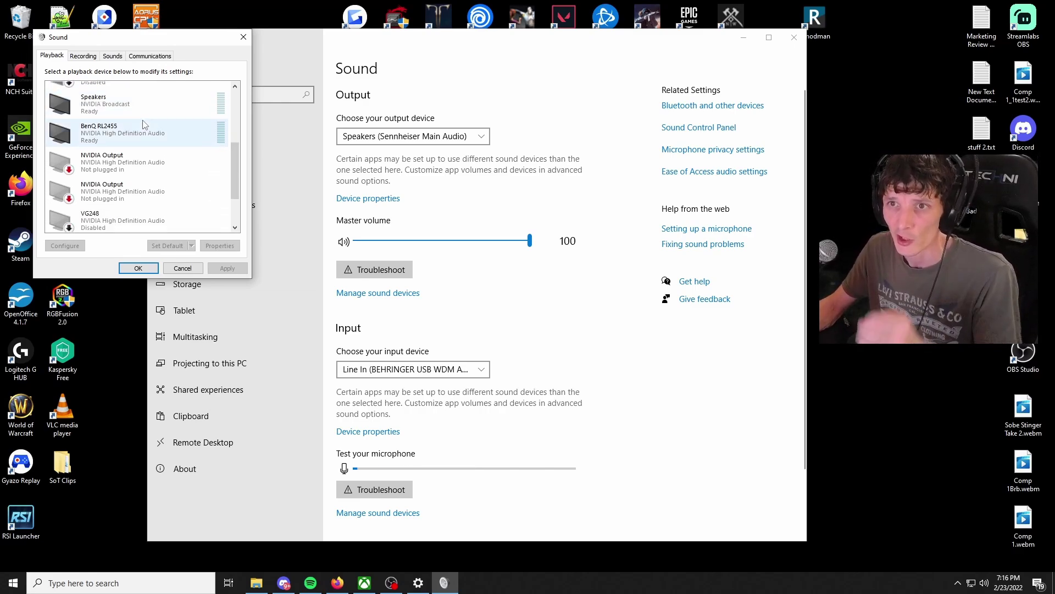
{"action": "scroll", "coordinate": [149, 125], "scroll_direction": "up", "scroll_amount": 6}
{"action": "scroll", "coordinate": [155, 129], "scroll_direction": "up", "scroll_amount": 3}
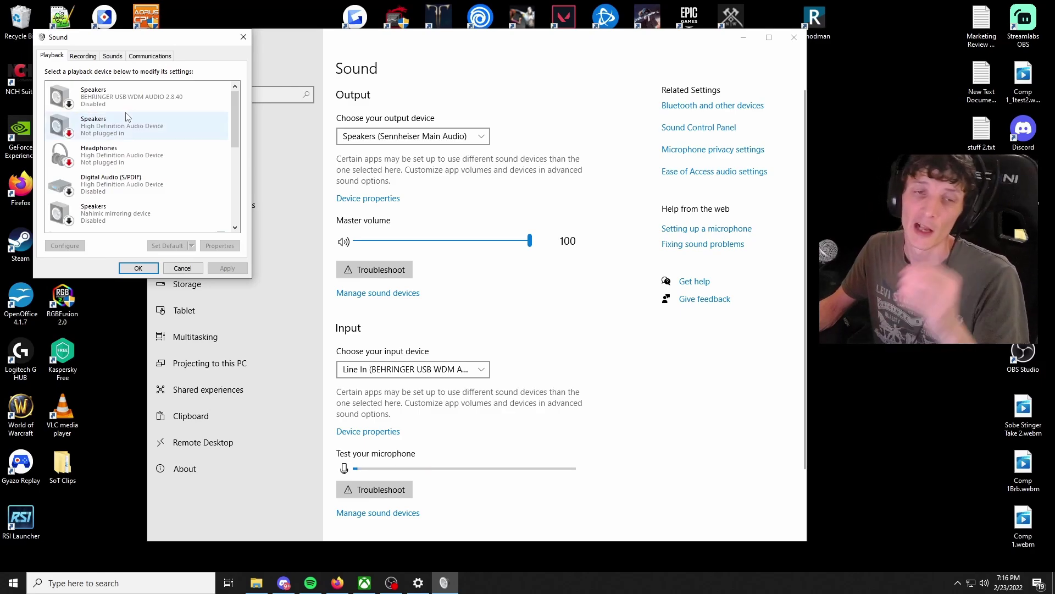
{"action": "left_click", "coordinate": [84, 57]}
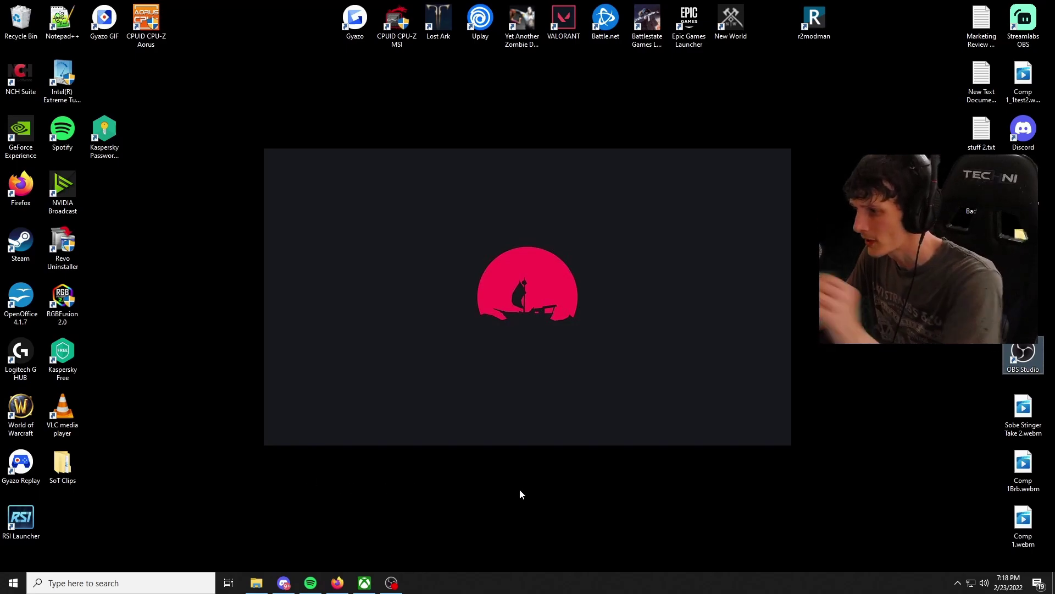
Reopen the Windows sound settings and find the advanced sound options
{"action": "right_click", "coordinate": [984, 583]}
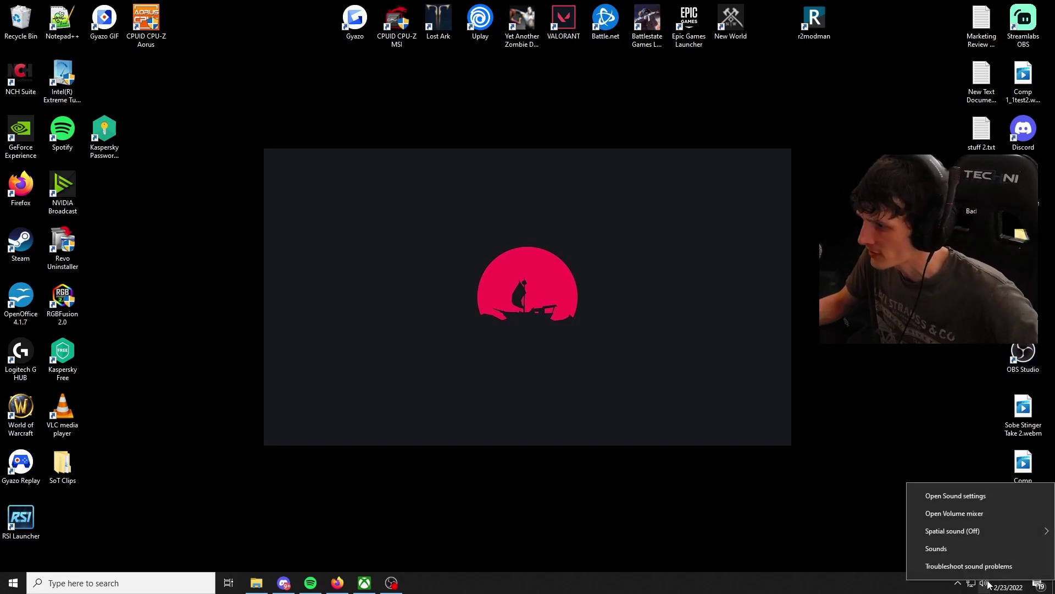
{"action": "left_click", "coordinate": [980, 500]}
{"action": "scroll", "coordinate": [566, 332], "scroll_direction": "down", "scroll_amount": 3}
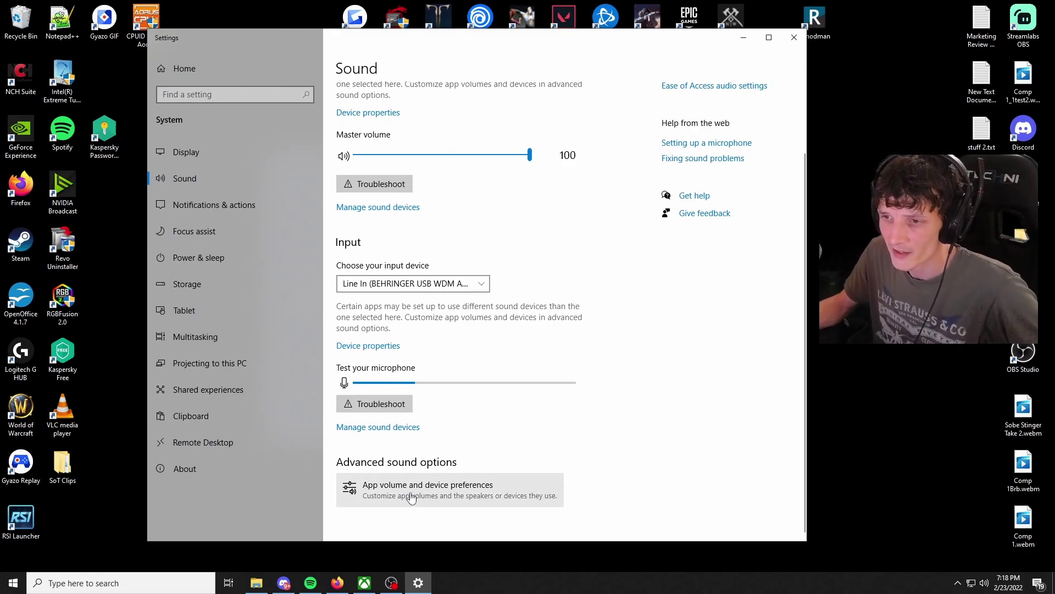
Search Windows for "sea of thieves" and launch the Sea of Thieves app
{"action": "left_click", "coordinate": [191, 591]}
{"action": "type", "text": "sea of thieves"}
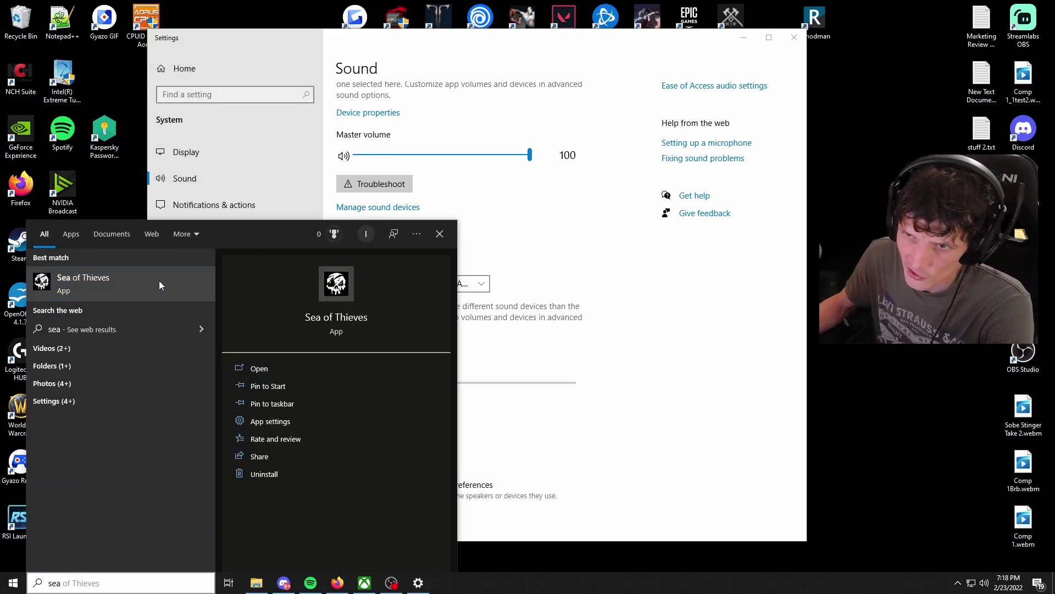
{"action": "left_click", "coordinate": [160, 281]}
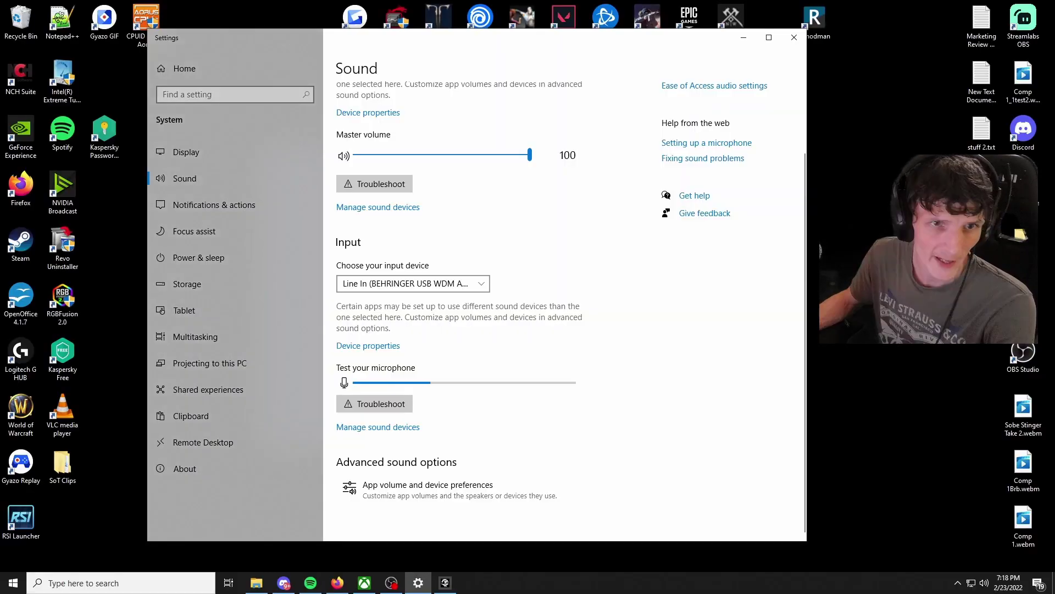
Open App volume and device preferences and examine the output and input devices assigned to each app
{"action": "left_click", "coordinate": [418, 494]}
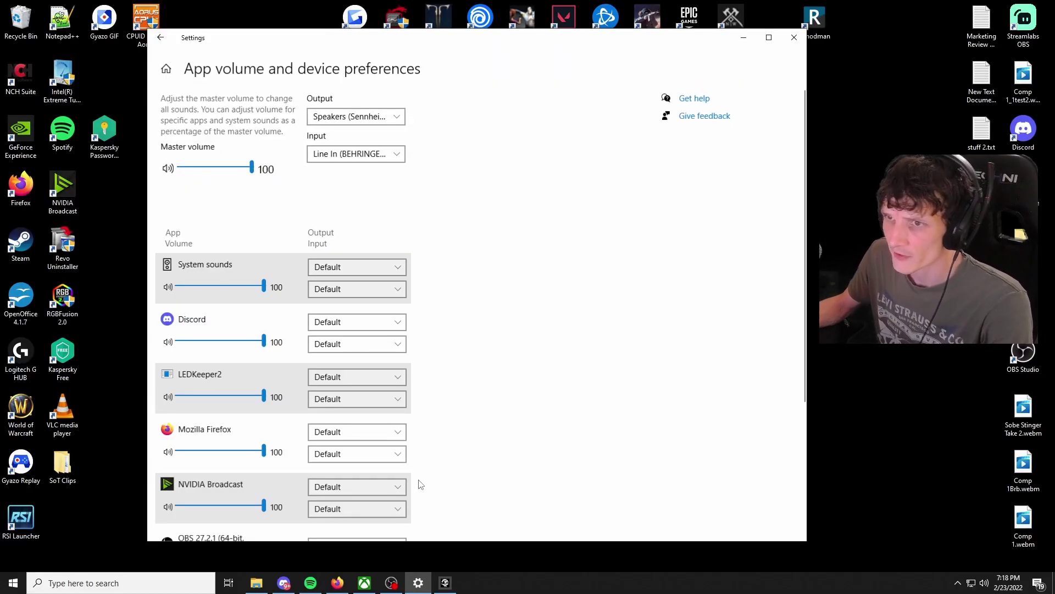
{"action": "scroll", "coordinate": [489, 274], "scroll_direction": "down", "scroll_amount": 3}
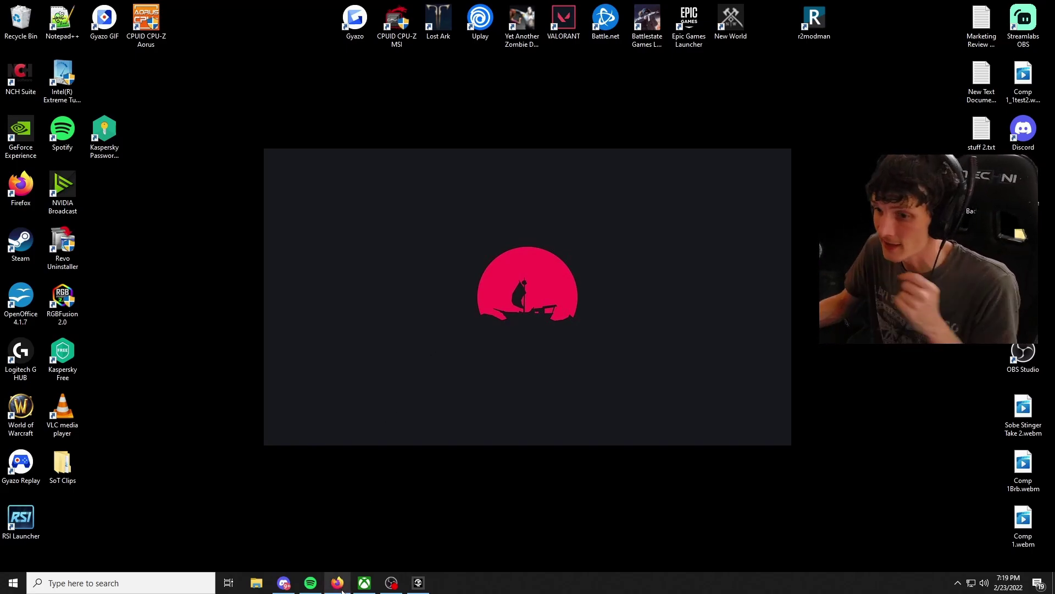
Switch to the Xbox app and open the Audio section of its settings
{"action": "left_click", "coordinate": [365, 584]}
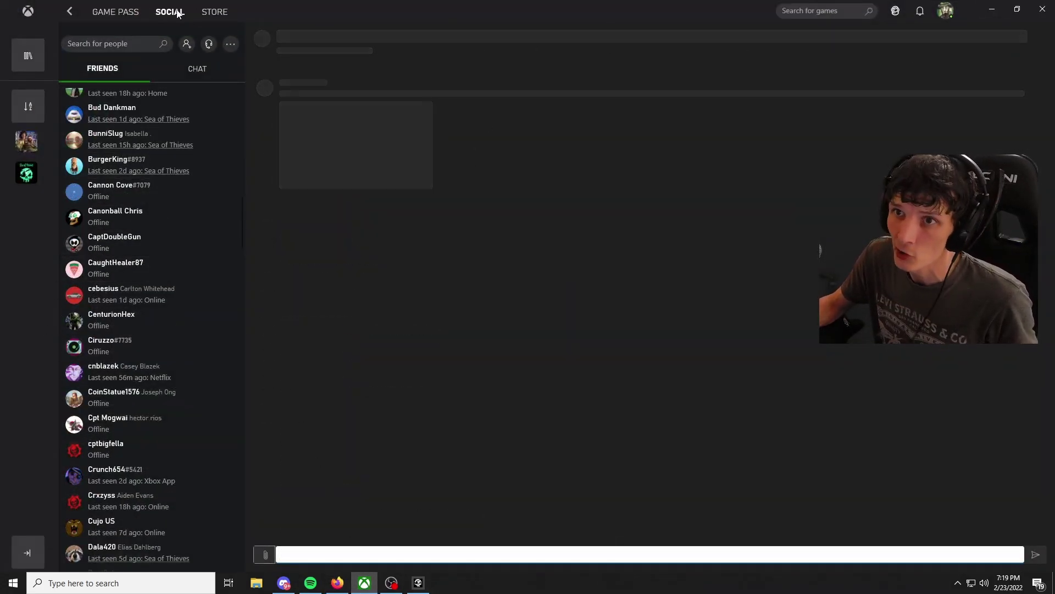
{"action": "left_click", "coordinate": [215, 11]}
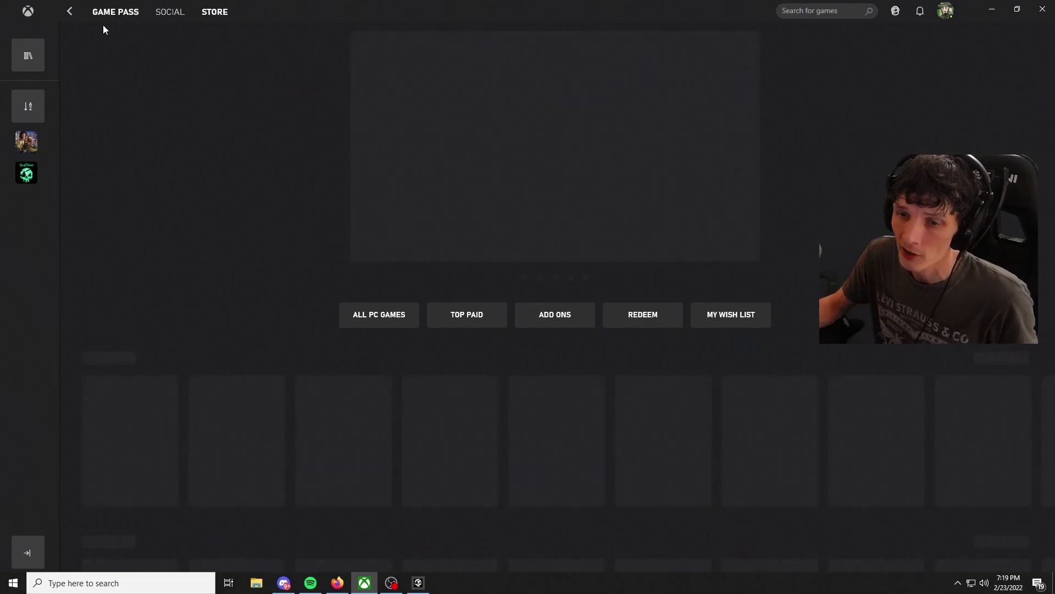
{"action": "left_click", "coordinate": [947, 10]}
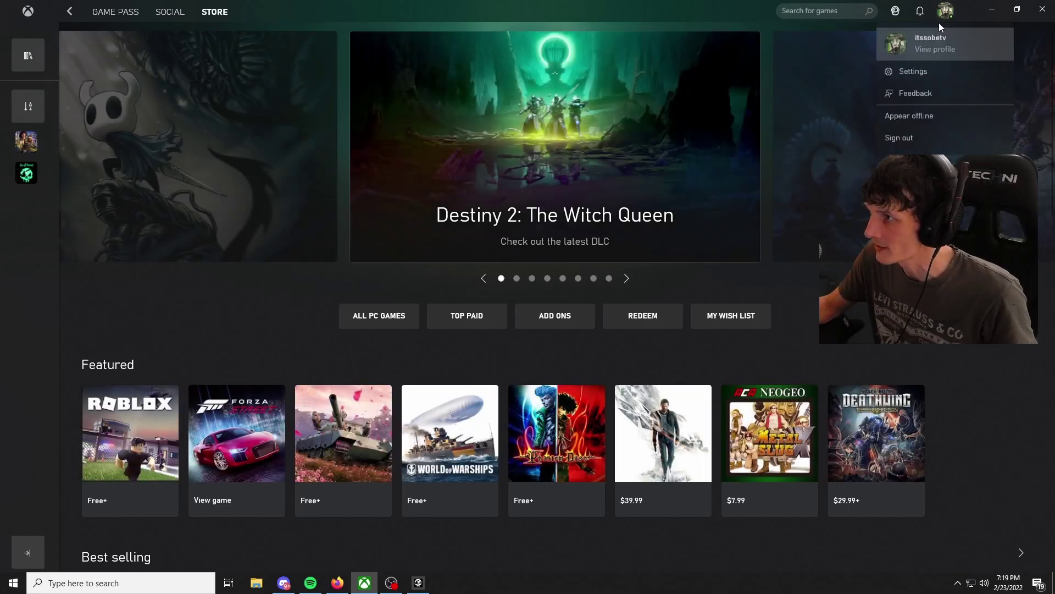
{"action": "left_click", "coordinate": [918, 71]}
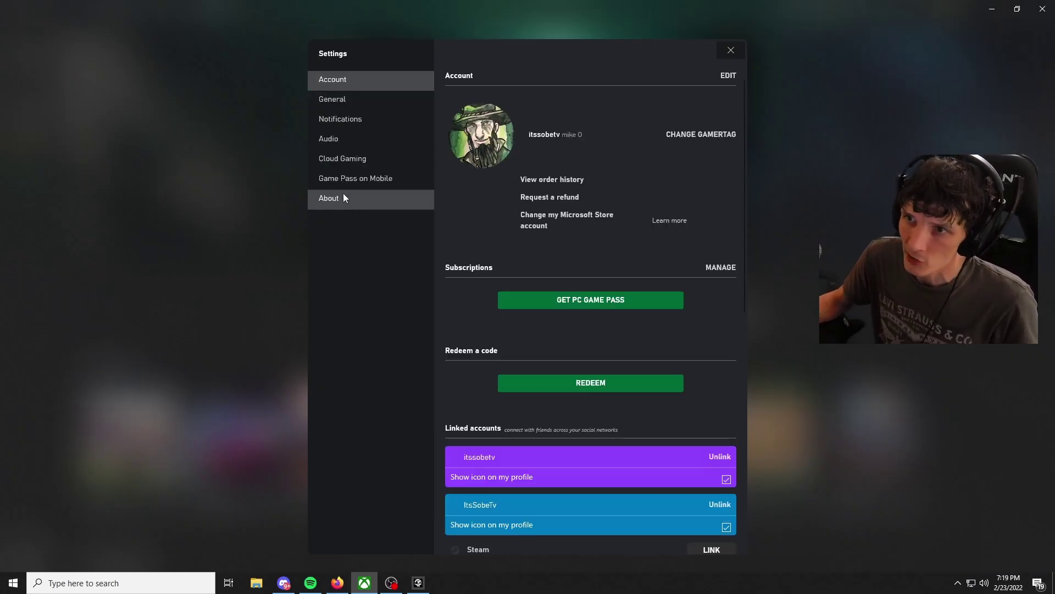
{"action": "left_click", "coordinate": [349, 140]}
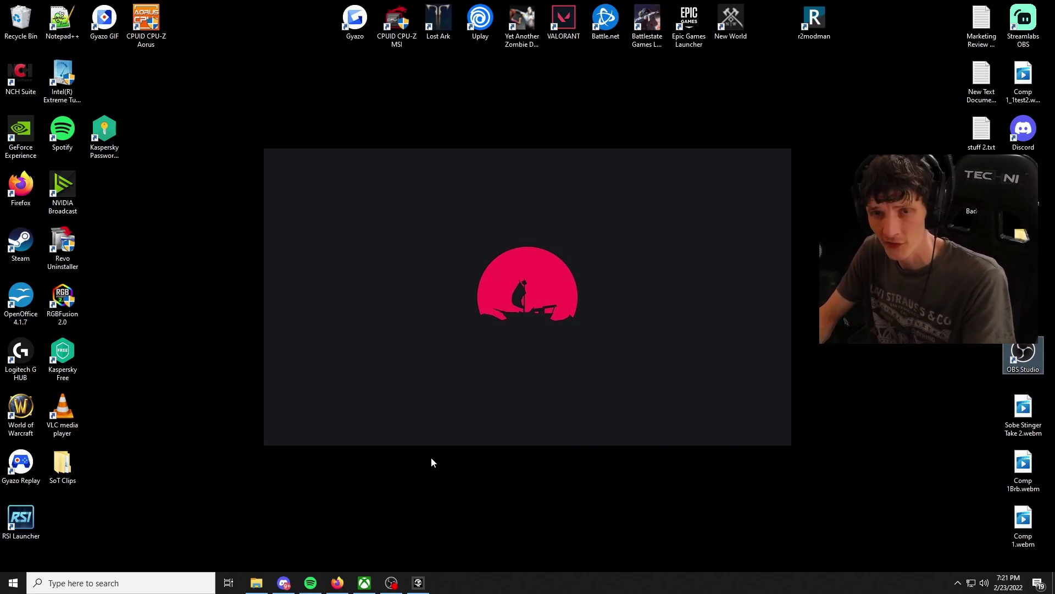
Launch Xbox Console Companion and examine the party speaker, volume and microphone options in its general settings
{"action": "left_click", "coordinate": [183, 587]}
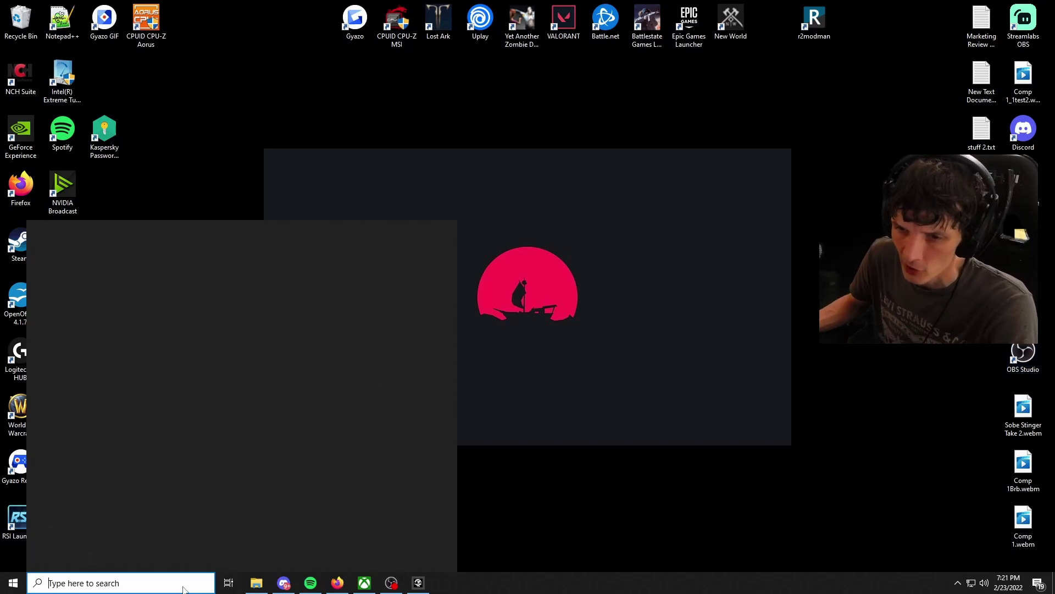
{"action": "type", "text": "console"}
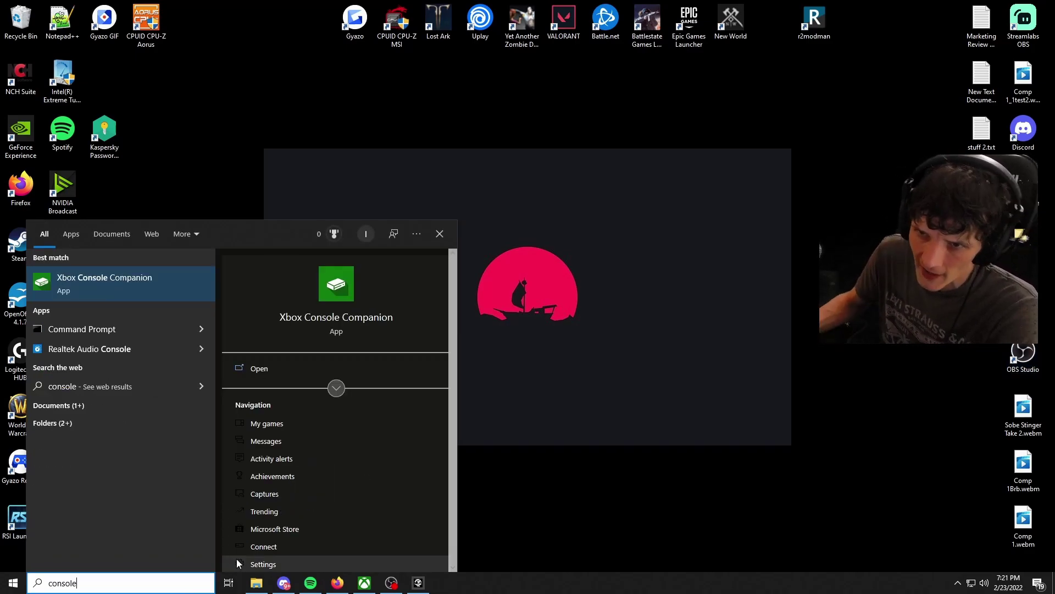
{"action": "left_click", "coordinate": [180, 291]}
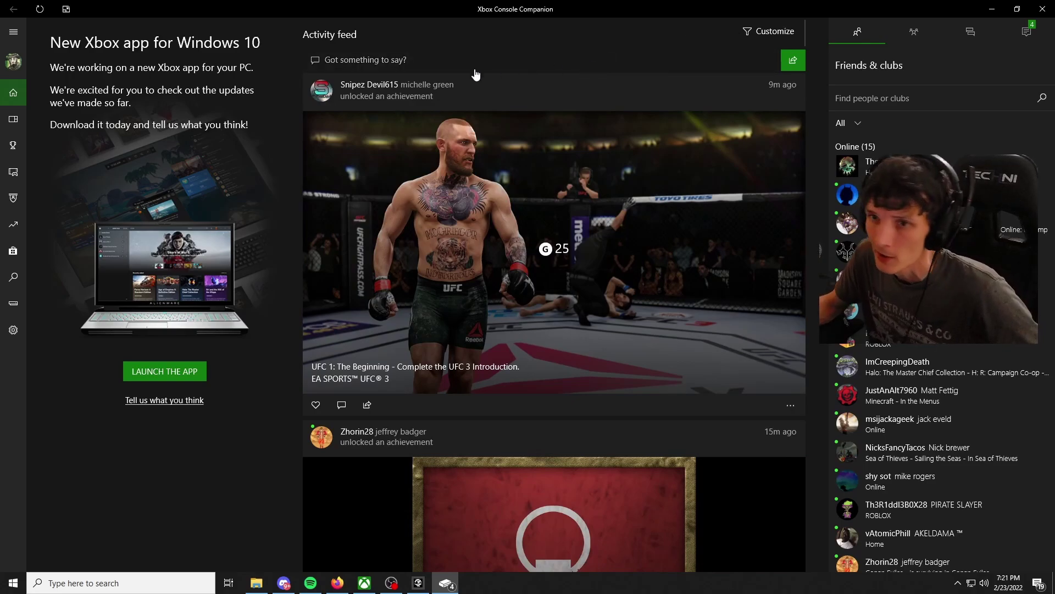
{"action": "left_click", "coordinate": [18, 333]}
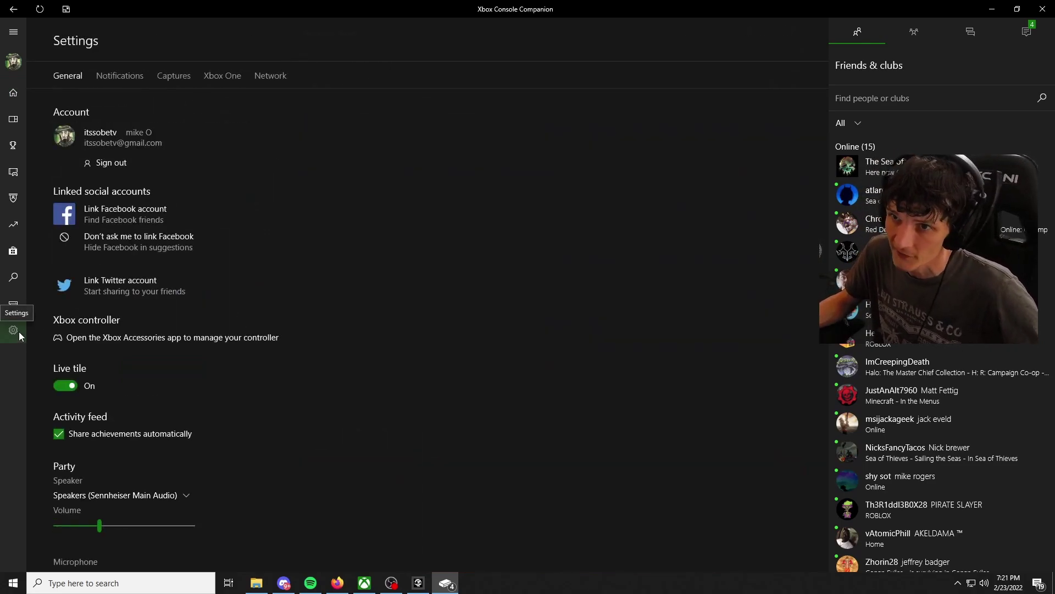
{"action": "scroll", "coordinate": [202, 163], "scroll_direction": "down", "scroll_amount": 5}
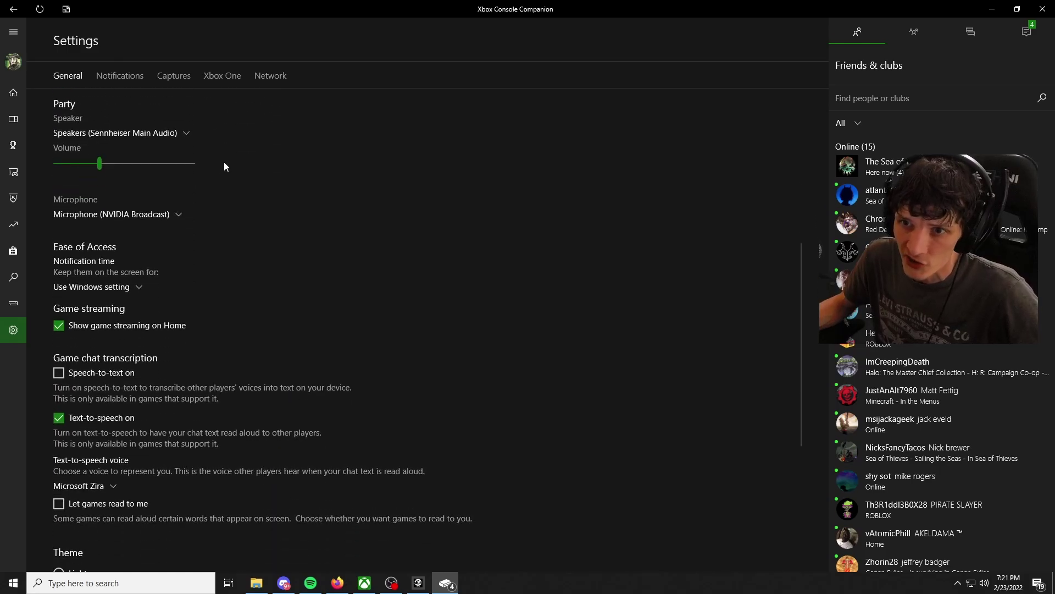
{"action": "scroll", "coordinate": [196, 160], "scroll_direction": "up", "scroll_amount": 3}
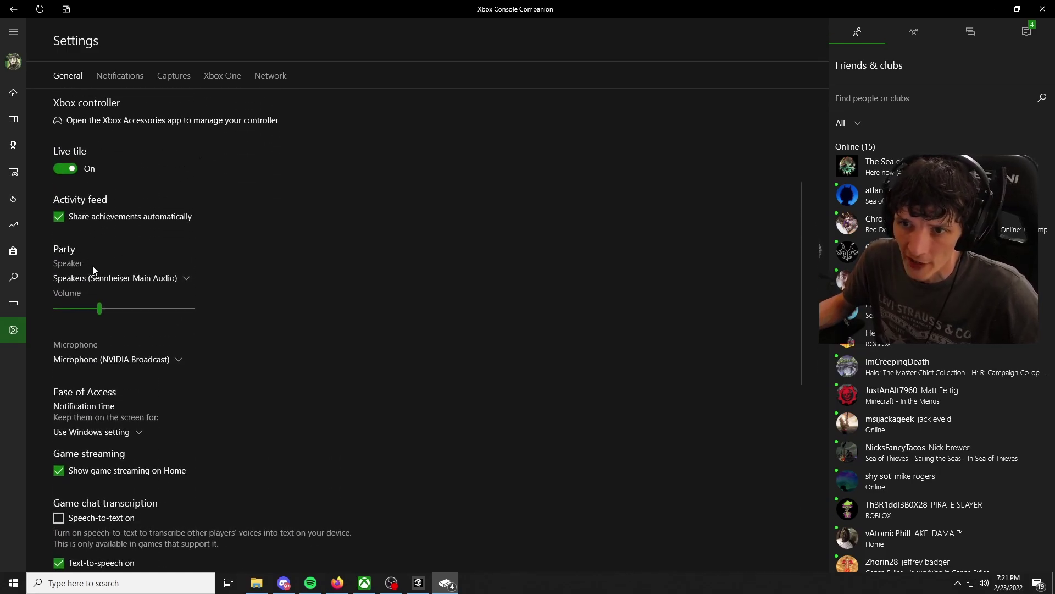